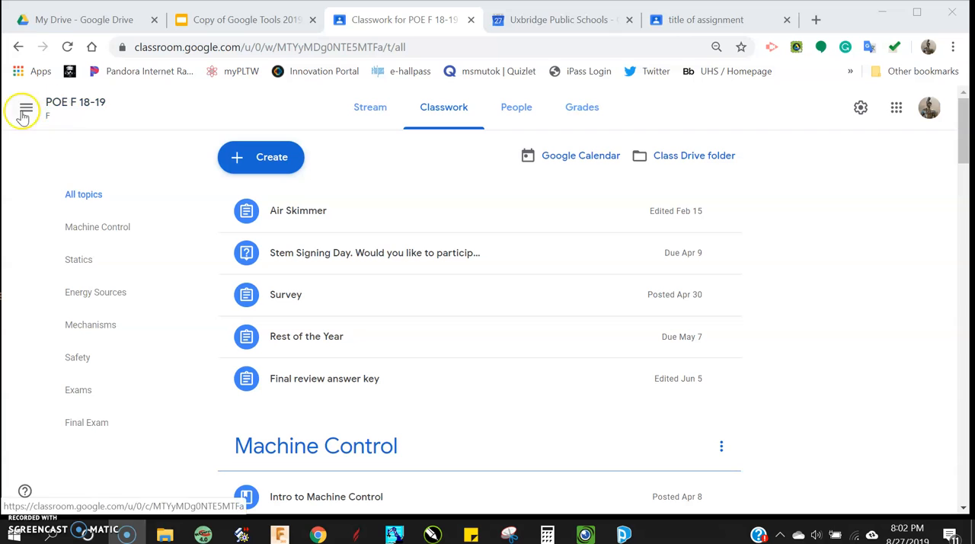
- Open the POE F 18-19 class from the class list and go to its Classwork page
{"action": "left_click", "coordinate": [36, 114]}
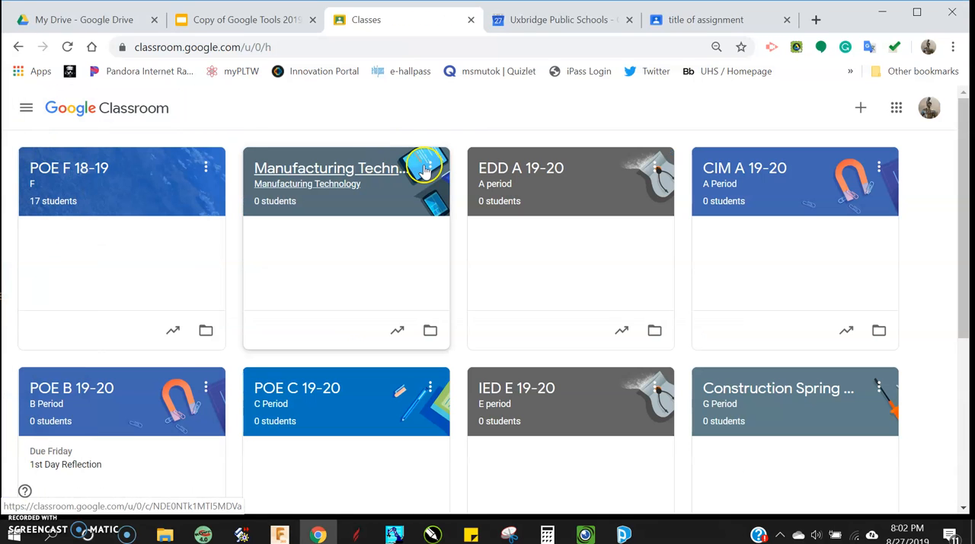
{"action": "left_click", "coordinate": [107, 179]}
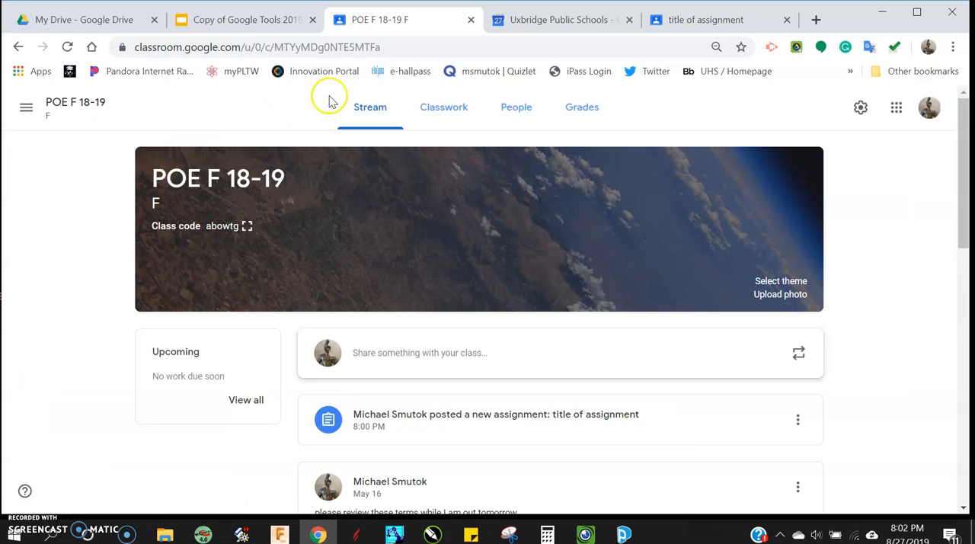
{"action": "left_click", "coordinate": [430, 109]}
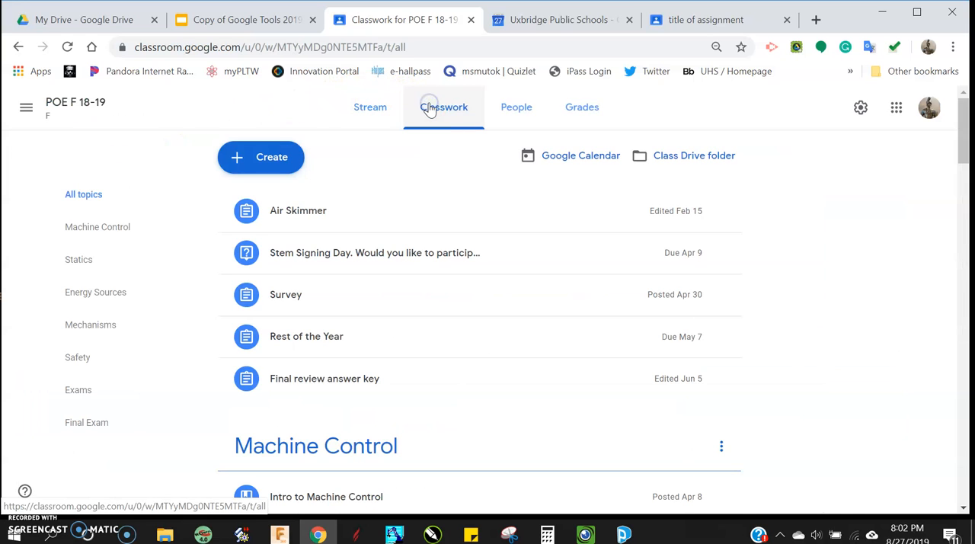
- Look over the classwork types that can be created and the existing topics, and start a new assignment
{"action": "left_click", "coordinate": [284, 155]}
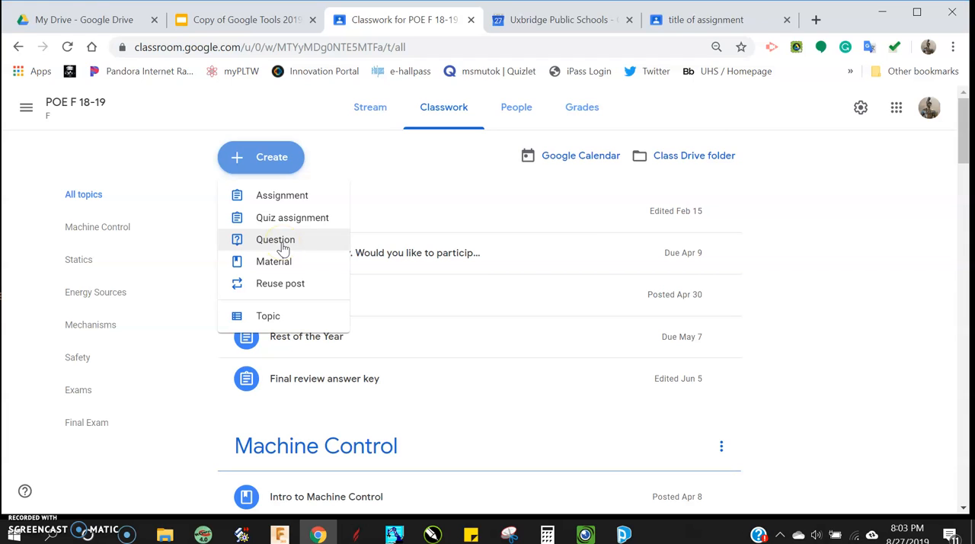
{"action": "left_click", "coordinate": [283, 247]}
{"action": "left_click", "coordinate": [283, 263]}
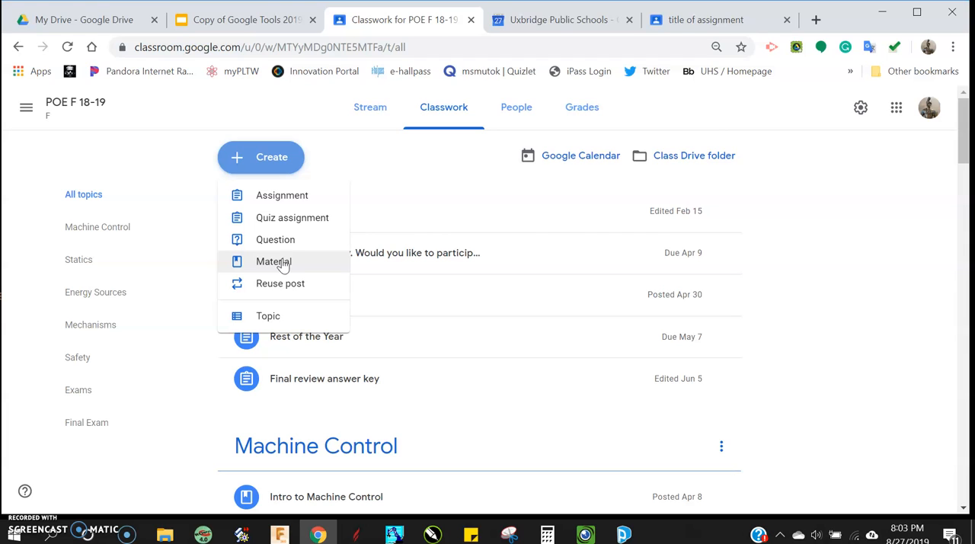
{"action": "left_click", "coordinate": [281, 285]}
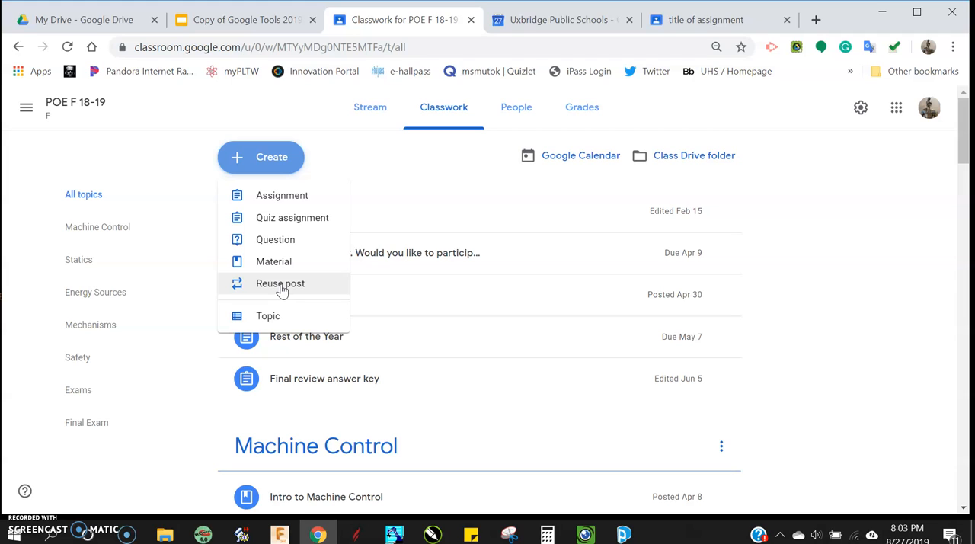
{"action": "left_click", "coordinate": [277, 318]}
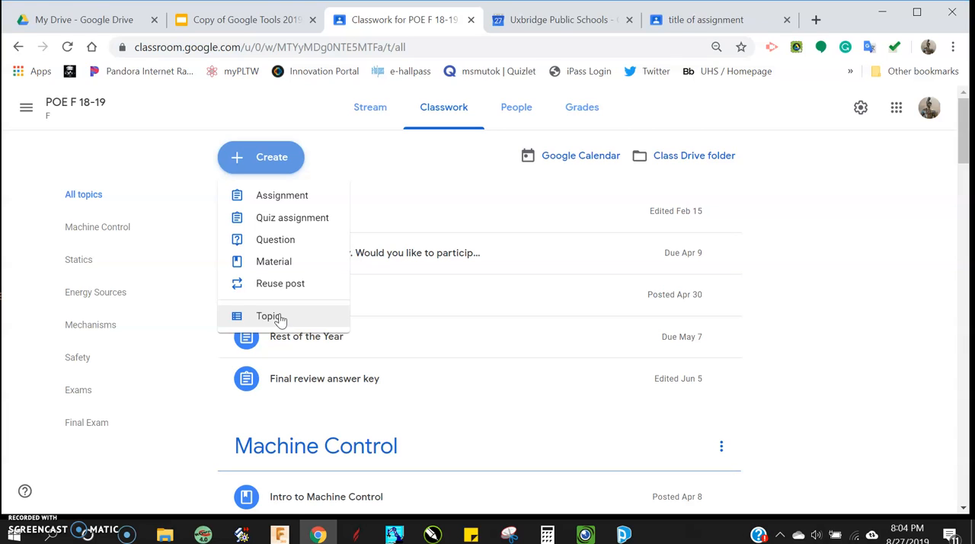
{"action": "scroll", "coordinate": [454, 373], "scroll_direction": "down", "scroll_amount": 3}
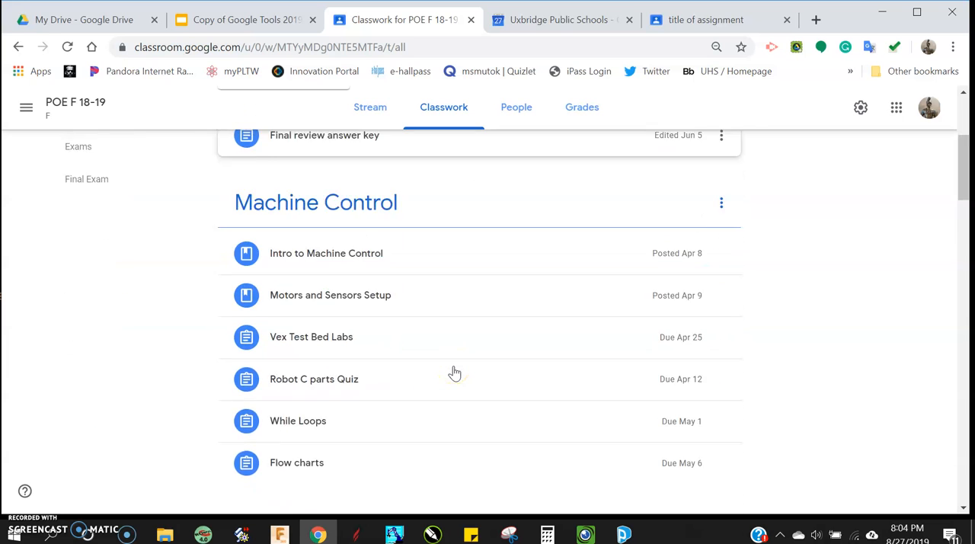
{"action": "scroll", "coordinate": [454, 373], "scroll_direction": "down", "scroll_amount": 3}
{"action": "scroll", "coordinate": [410, 339], "scroll_direction": "up", "scroll_amount": 6}
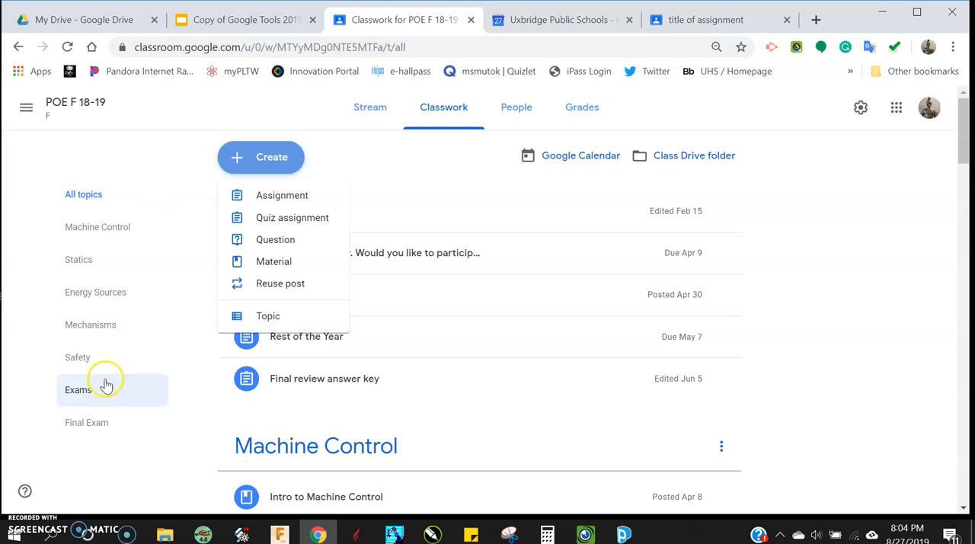
{"action": "left_click", "coordinate": [310, 194]}
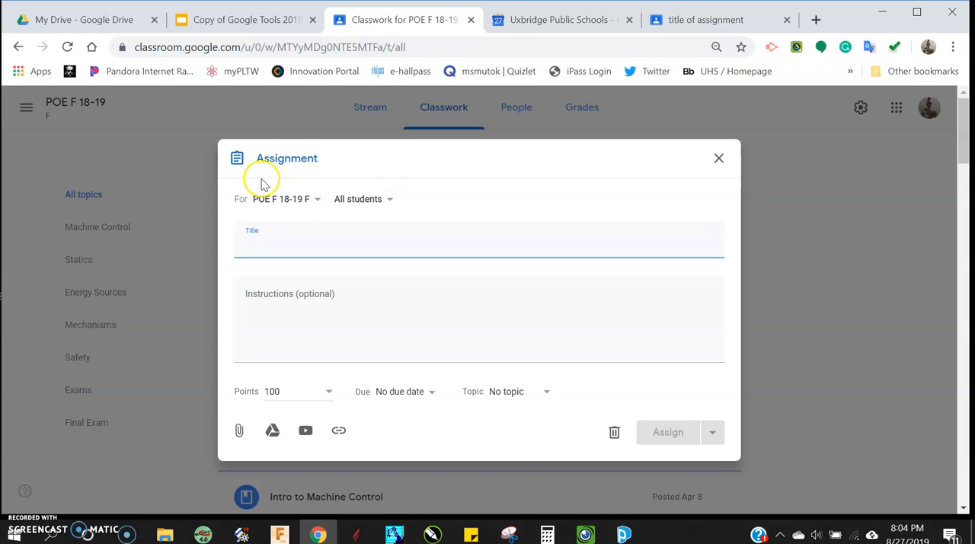
- Try adding the POE B 19-20 and POE C 19-20 classes as assignment recipients, and deselect both again
{"action": "left_click", "coordinate": [292, 204]}
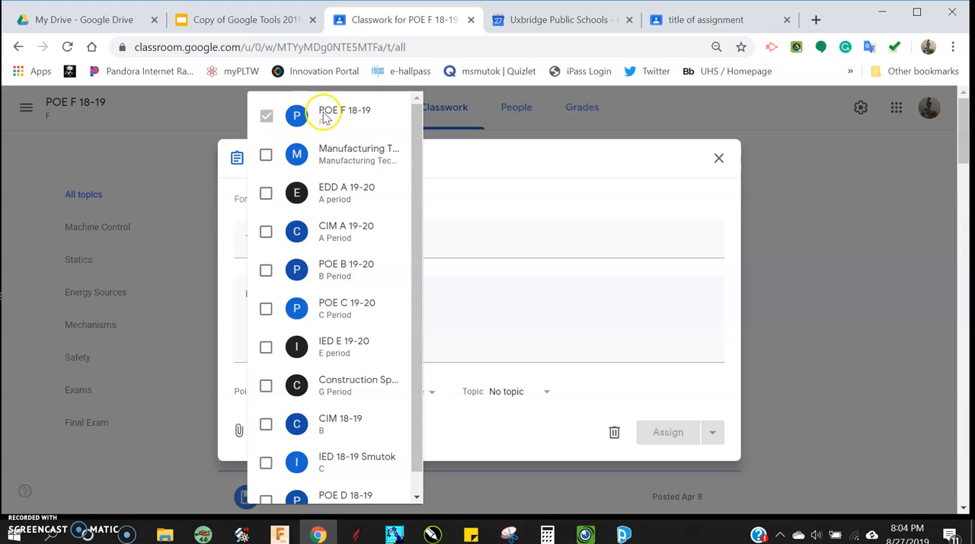
{"action": "left_click", "coordinate": [271, 272]}
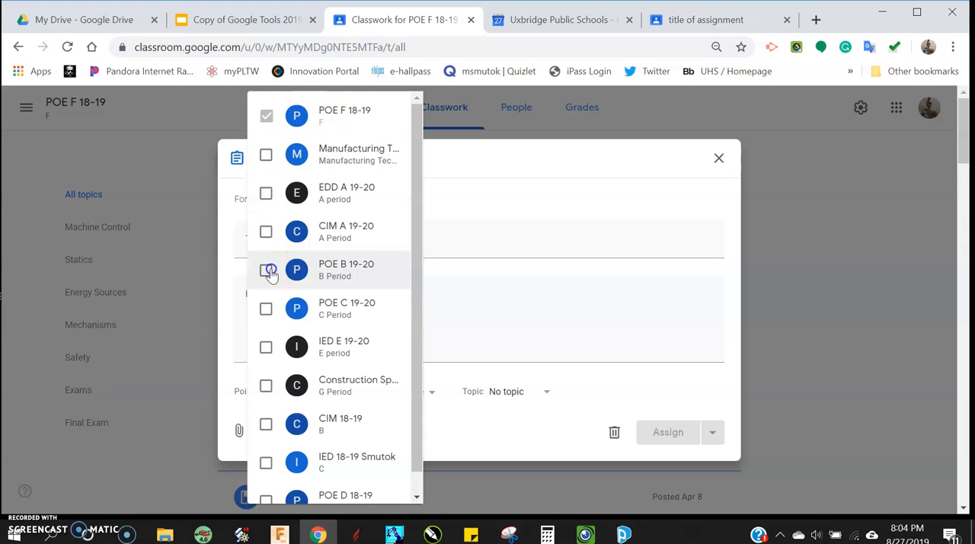
{"action": "left_click", "coordinate": [266, 311]}
{"action": "left_click", "coordinate": [266, 311]}
{"action": "left_click", "coordinate": [267, 272]}
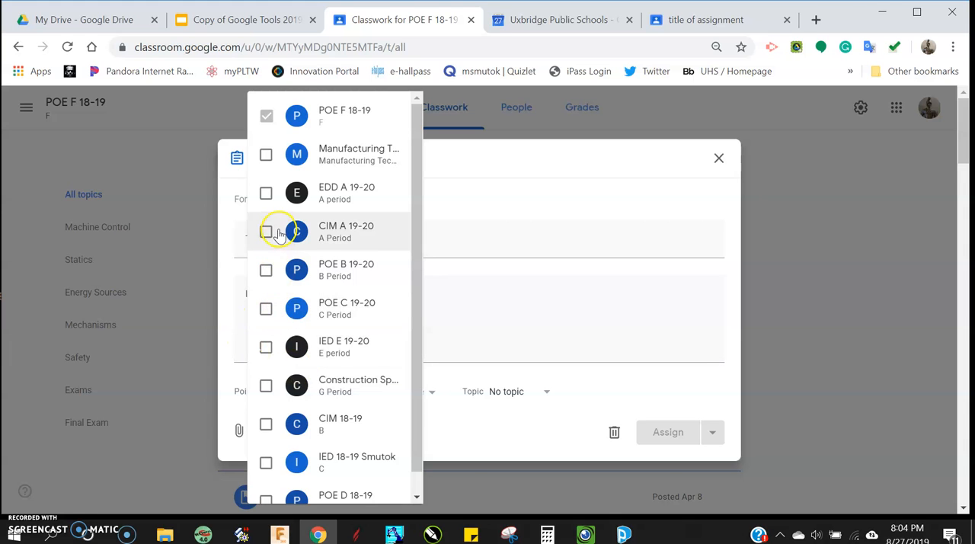
{"action": "left_click", "coordinate": [459, 251]}
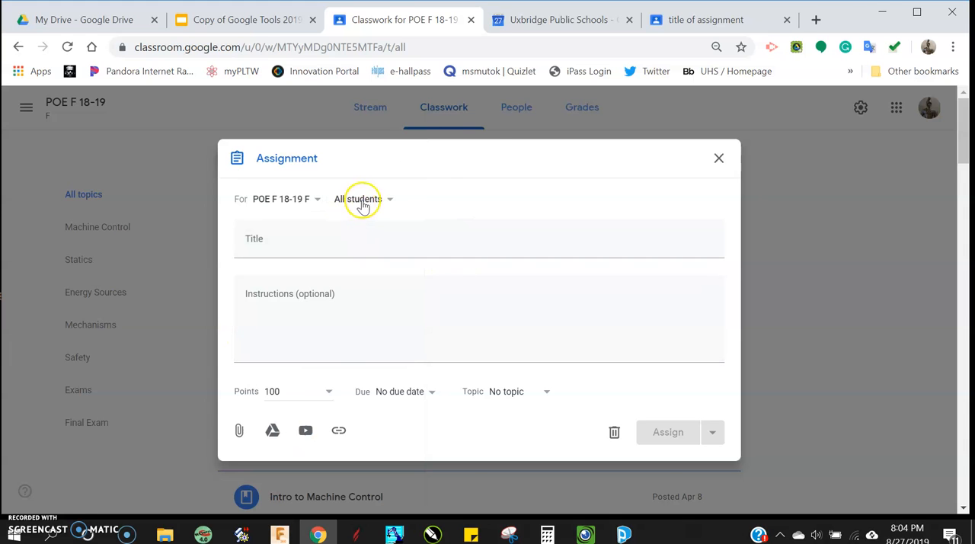
- Try limiting the assignment to a single student, and restore the selection to all students
{"action": "left_click", "coordinate": [362, 202]}
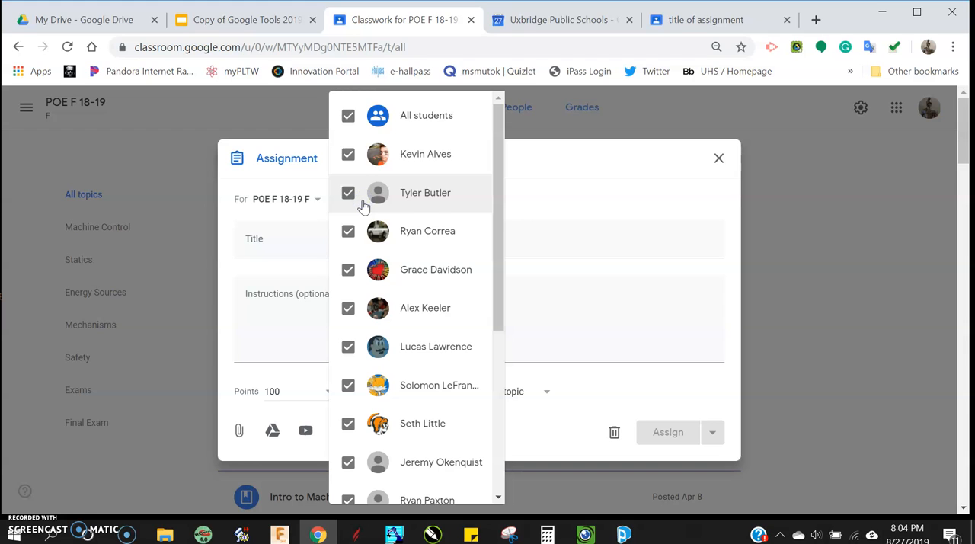
{"action": "left_click", "coordinate": [348, 118]}
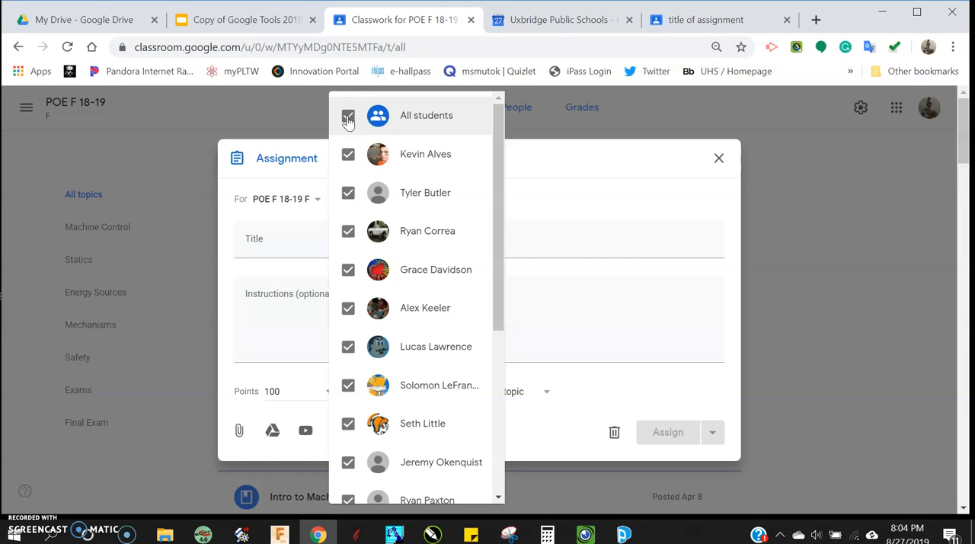
{"action": "left_click", "coordinate": [272, 161]}
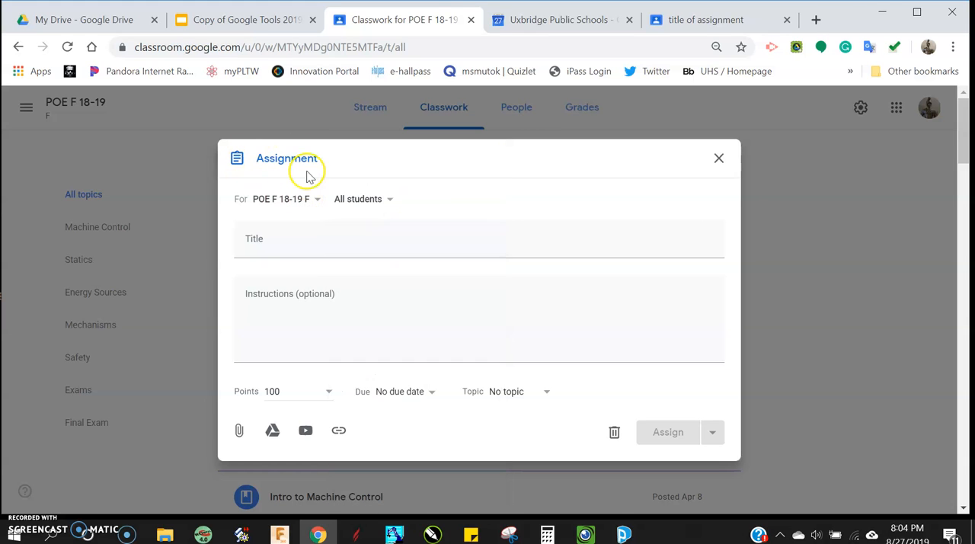
{"action": "left_click", "coordinate": [355, 199]}
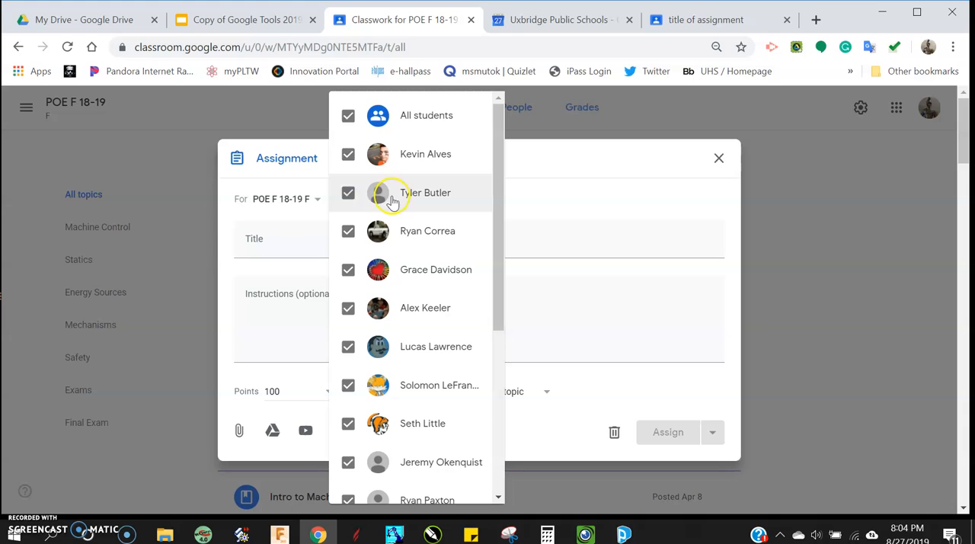
{"action": "left_click", "coordinate": [349, 191]}
{"action": "left_click", "coordinate": [351, 121]}
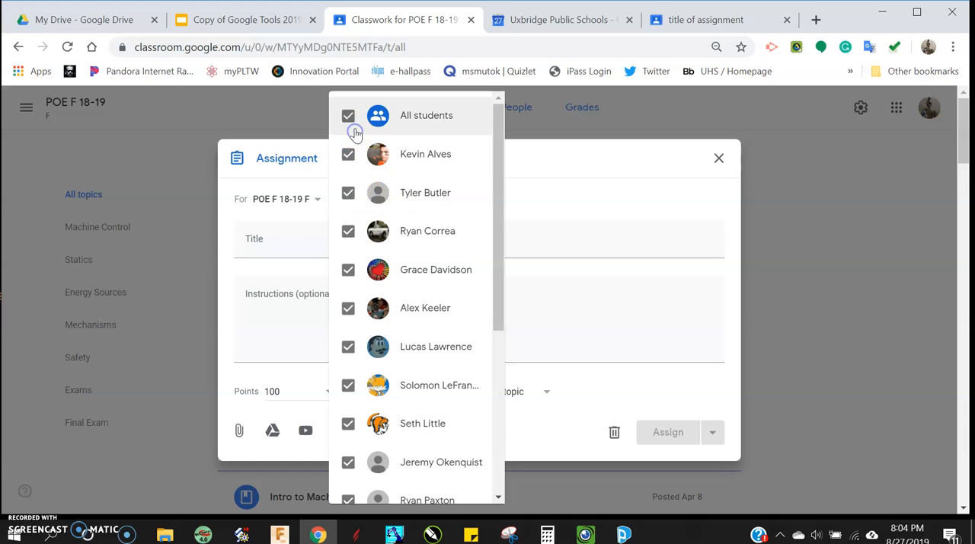
{"action": "left_click", "coordinate": [351, 120]}
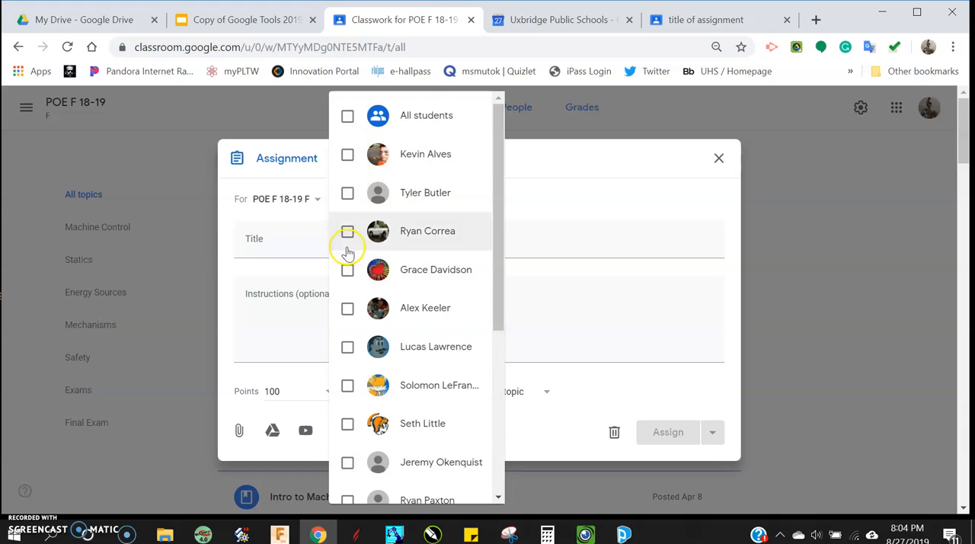
{"action": "left_click", "coordinate": [348, 309]}
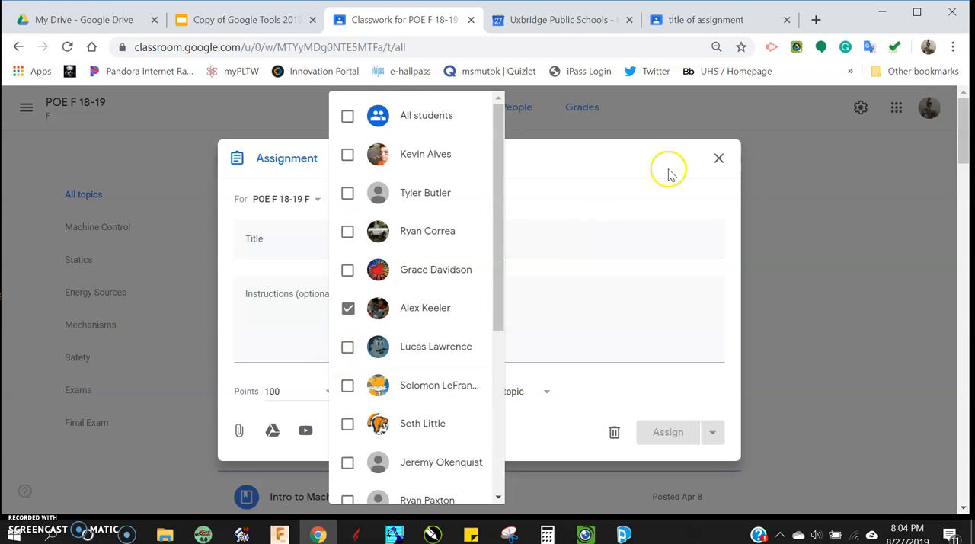
{"action": "left_click", "coordinate": [347, 308]}
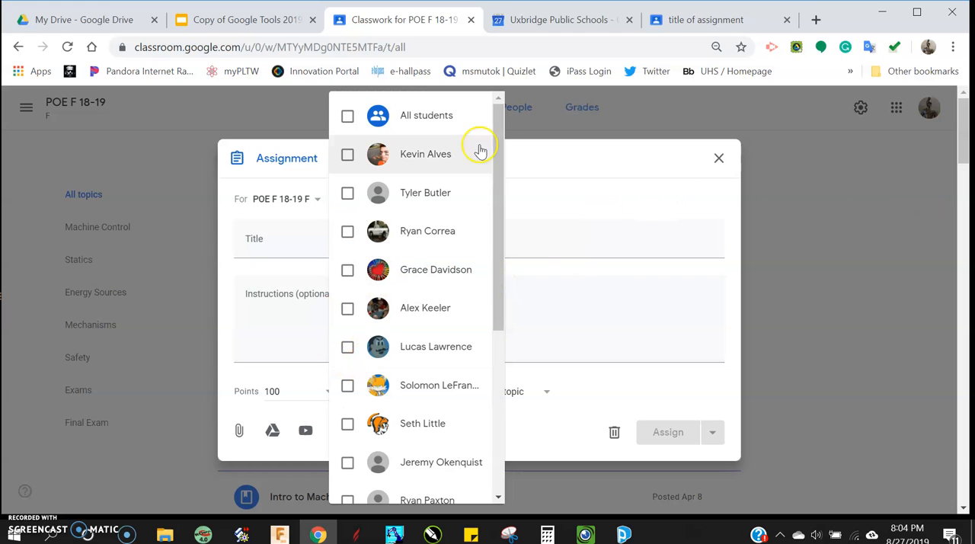
{"action": "left_click", "coordinate": [347, 115]}
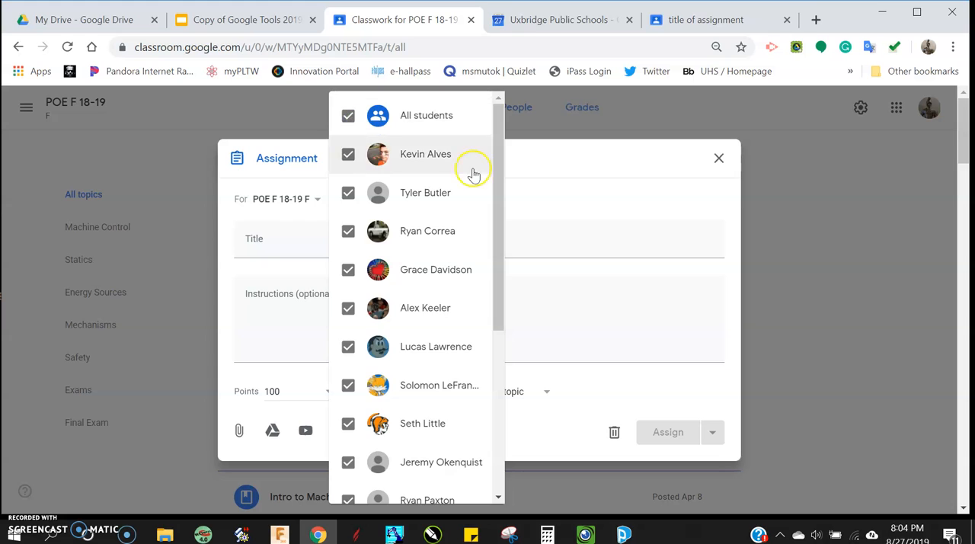
{"action": "left_click", "coordinate": [538, 173]}
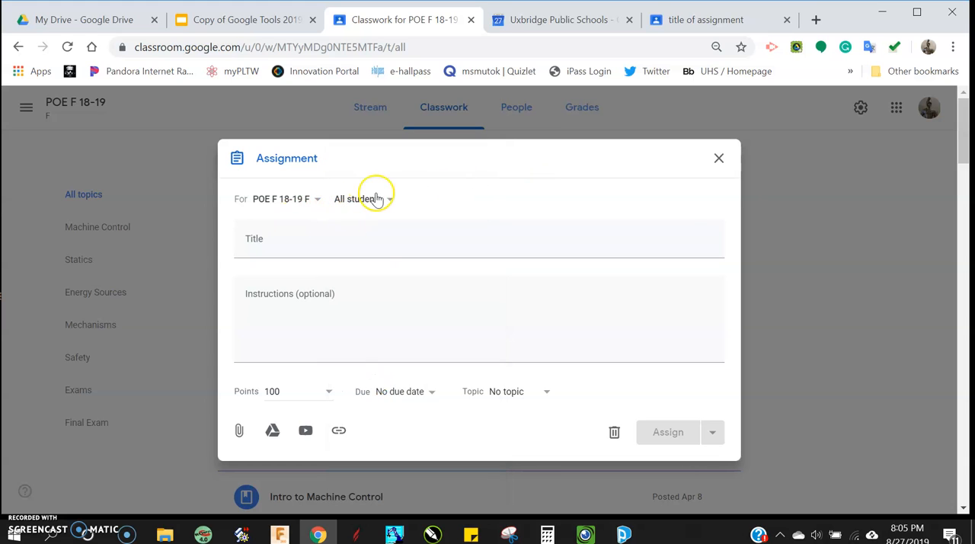
- Title the assignment "First Day" and look at the grading options for its points
{"action": "left_click", "coordinate": [282, 238]}
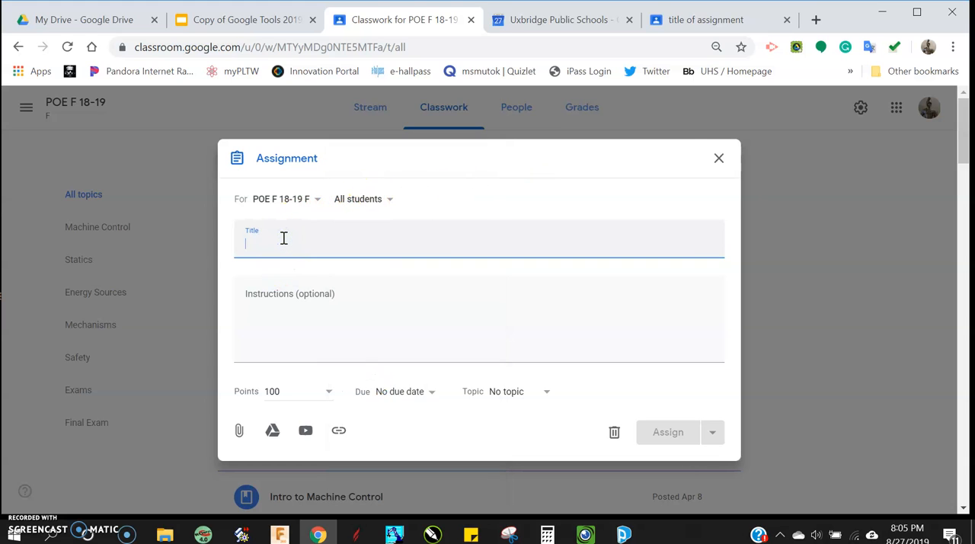
{"action": "type", "text": "First Day"}
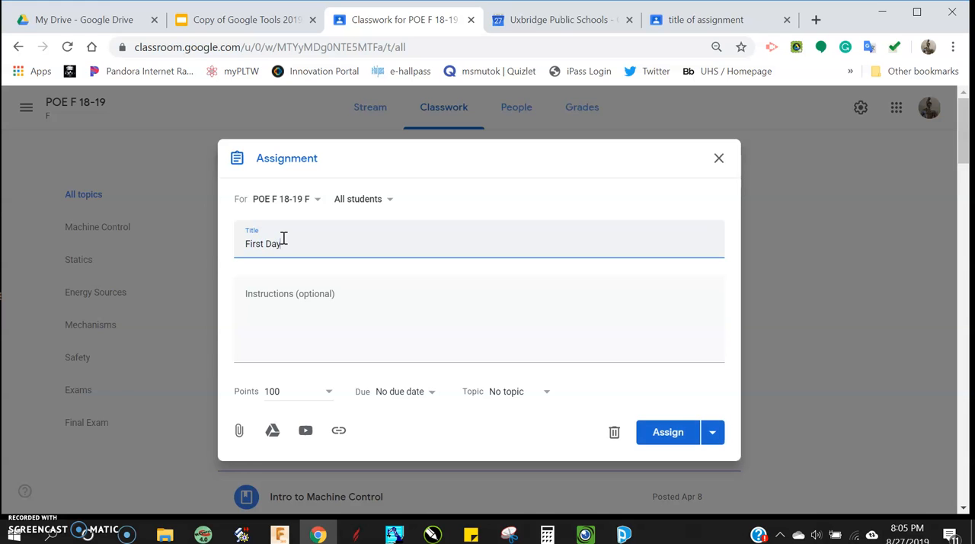
{"action": "left_click", "coordinate": [352, 304]}
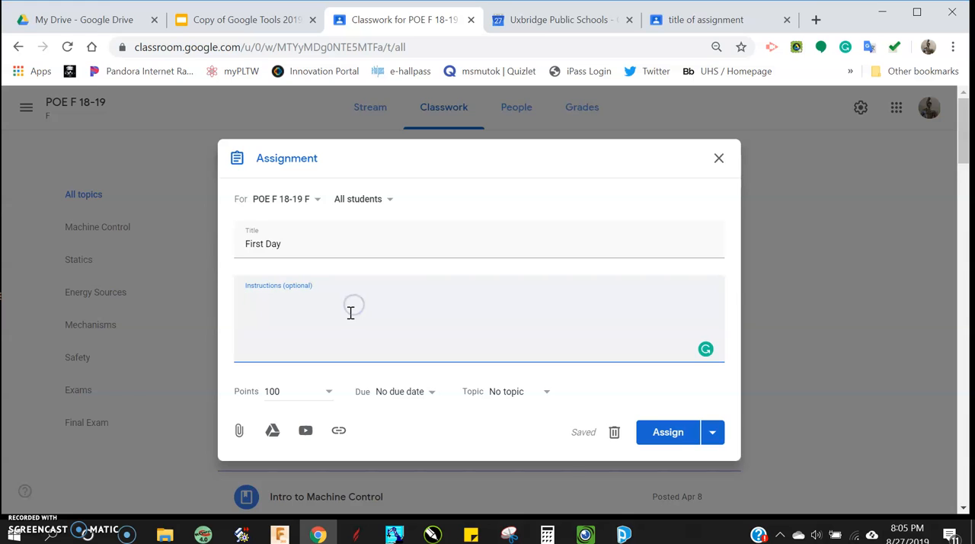
{"action": "left_click", "coordinate": [328, 392]}
{"action": "left_click", "coordinate": [312, 420]}
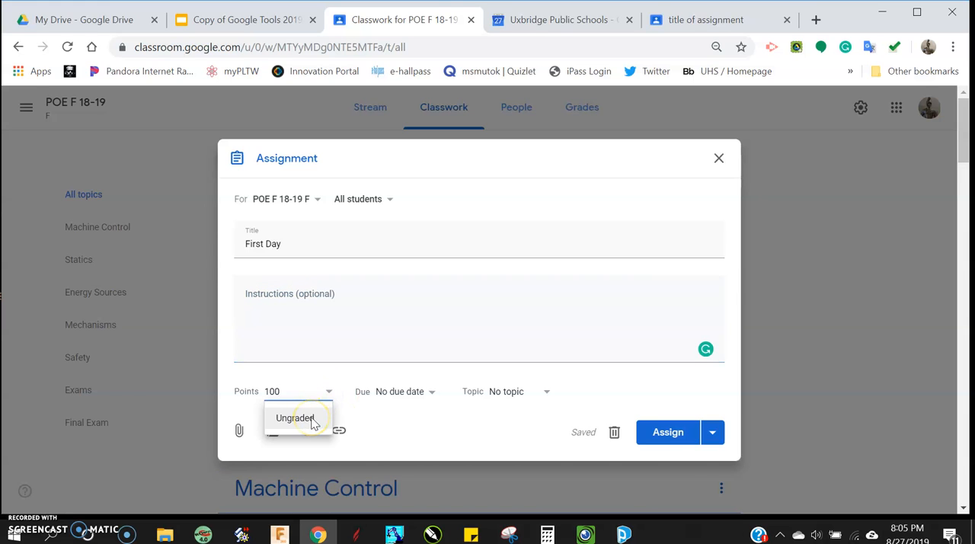
{"action": "left_click", "coordinate": [307, 388]}
- Set the assignment's due date to Aug 30, 2019 and choose No topic
{"action": "left_click", "coordinate": [420, 389]}
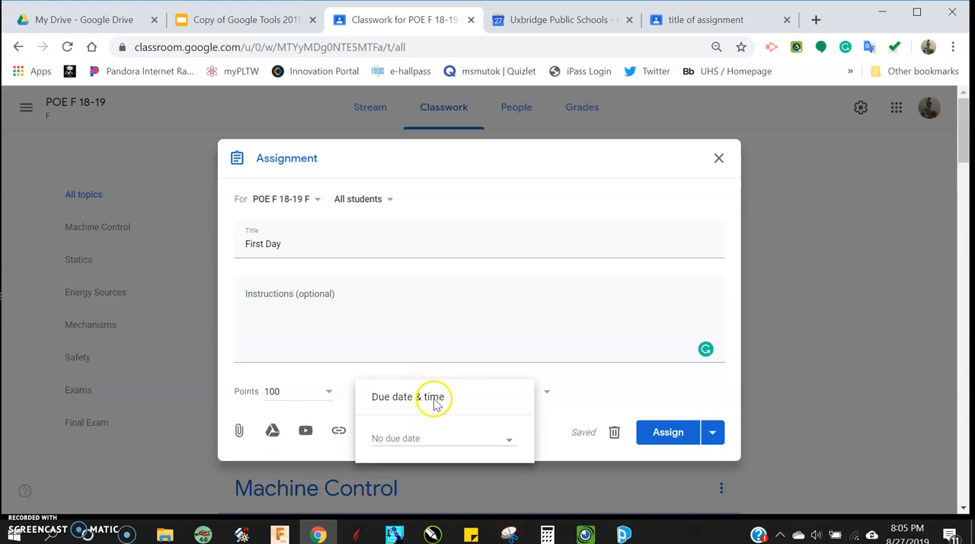
{"action": "left_click", "coordinate": [497, 450]}
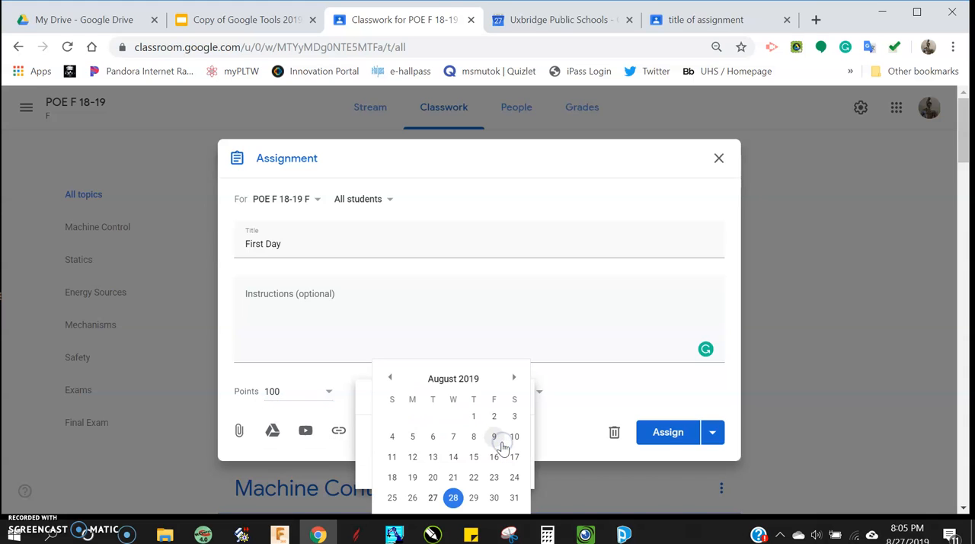
{"action": "left_click", "coordinate": [515, 379]}
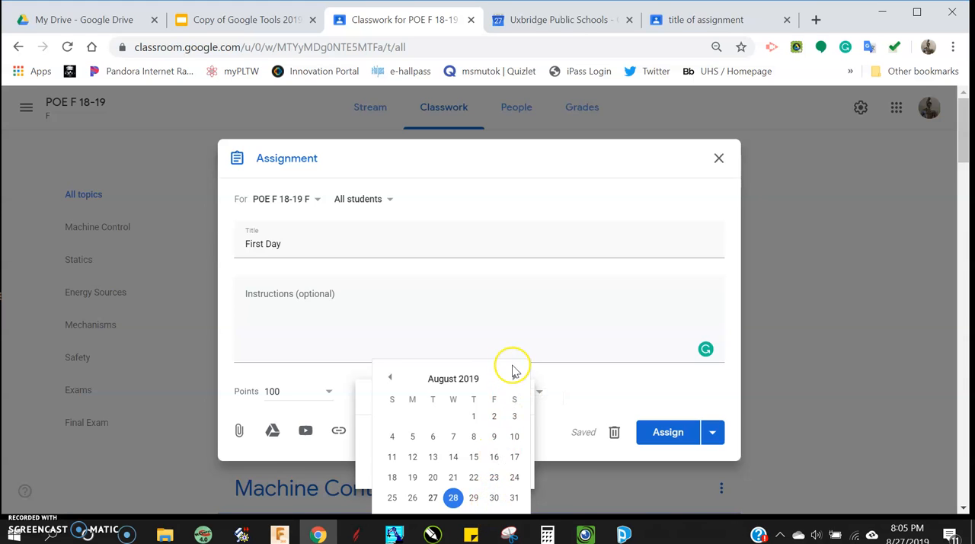
{"action": "left_click", "coordinate": [495, 499]}
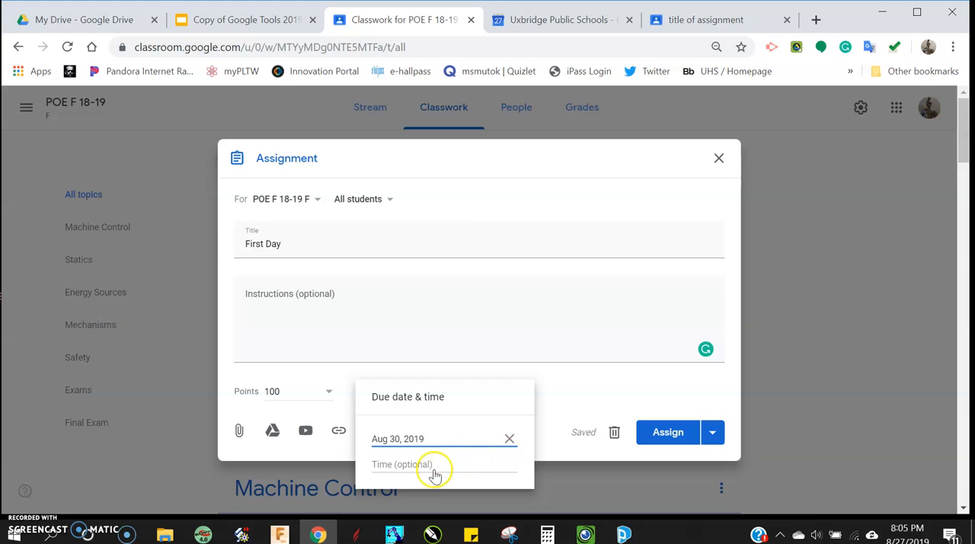
{"action": "left_click", "coordinate": [593, 362]}
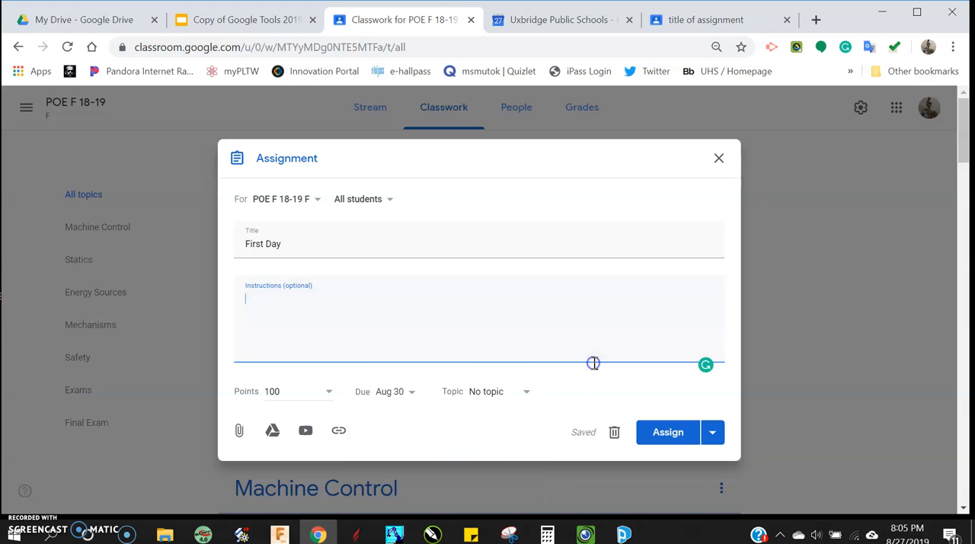
{"action": "left_click", "coordinate": [524, 392]}
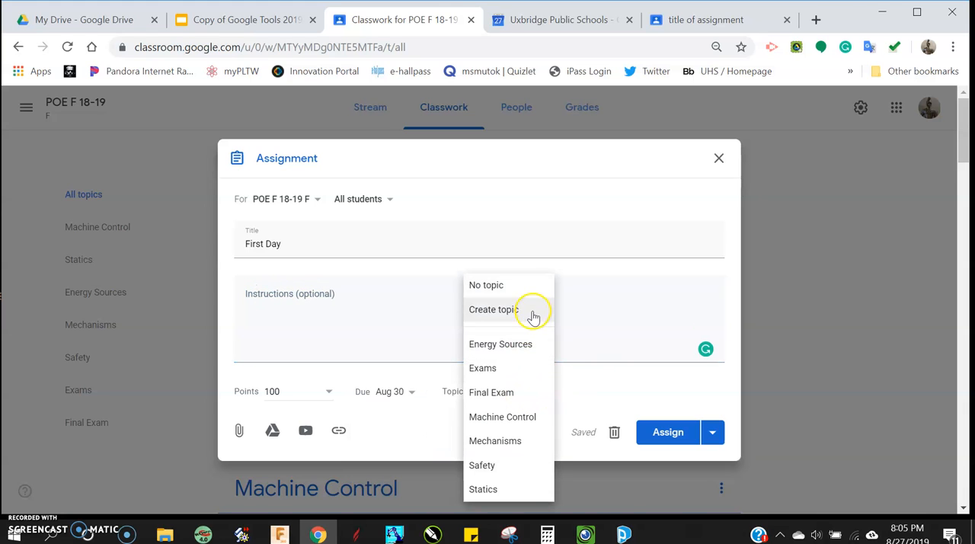
{"action": "left_click", "coordinate": [525, 284]}
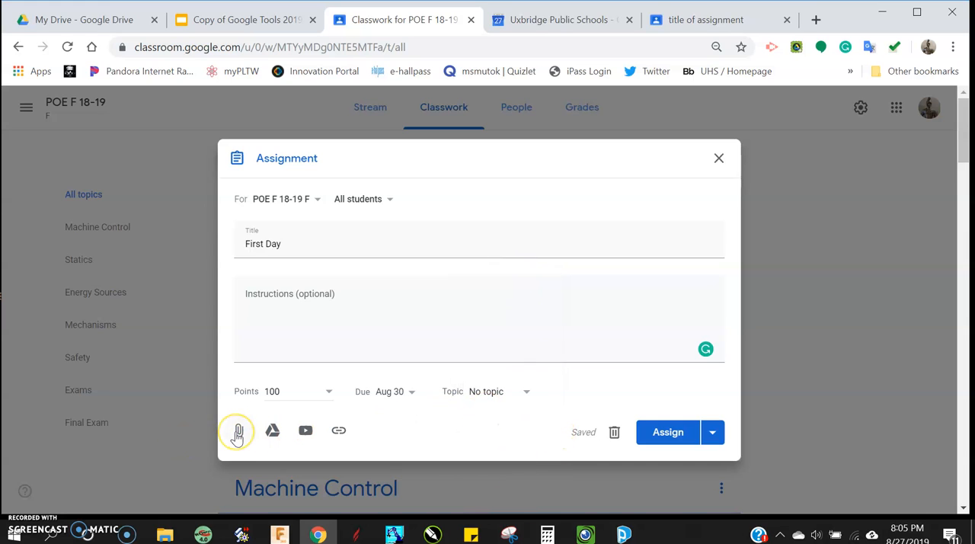
- Attach the "1st day reflection" document from Google Drive to the assignment and have a copy made for each student
{"action": "left_click", "coordinate": [239, 435]}
{"action": "left_click", "coordinate": [240, 446]}
{"action": "left_click", "coordinate": [238, 436]}
{"action": "left_click", "coordinate": [271, 434]}
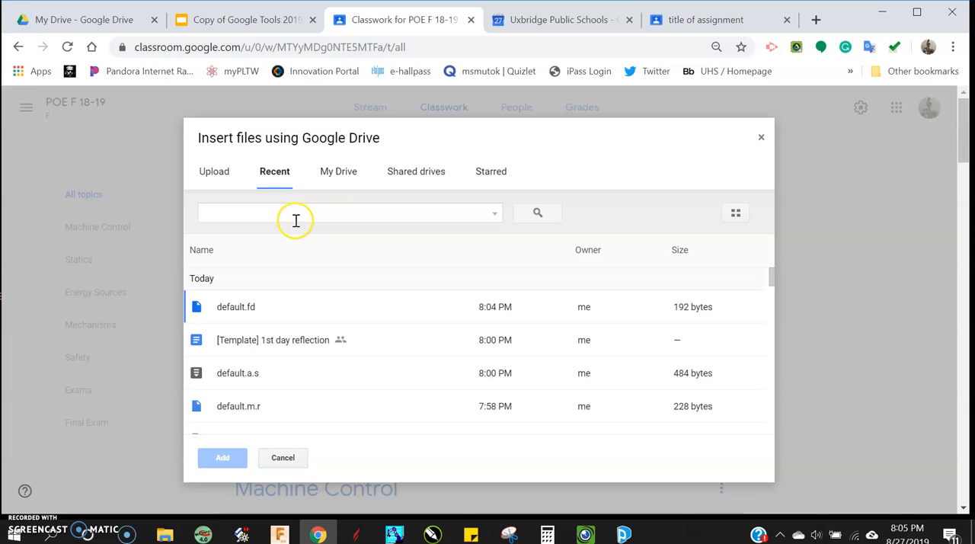
{"action": "scroll", "coordinate": [287, 397], "scroll_direction": "down", "scroll_amount": 1}
{"action": "scroll", "coordinate": [288, 397], "scroll_direction": "down", "scroll_amount": 10}
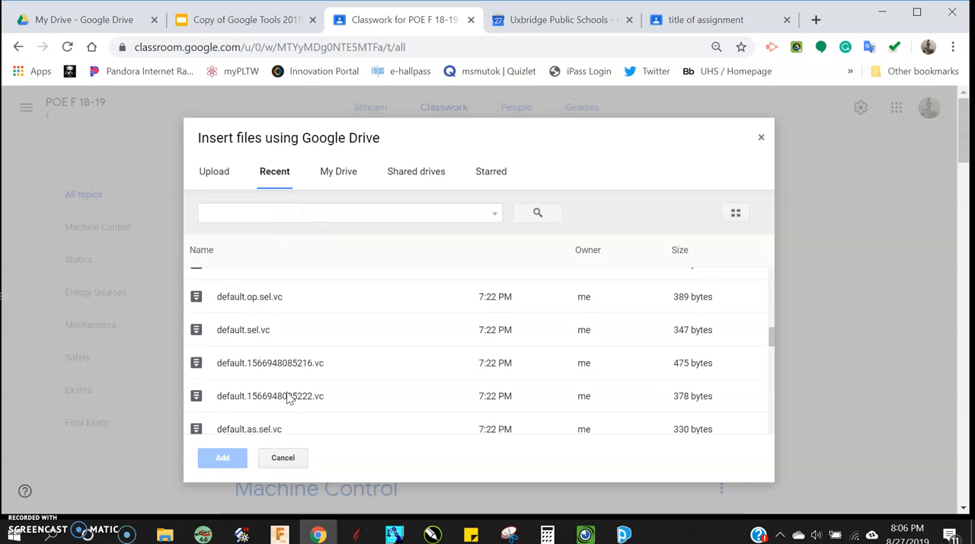
{"action": "scroll", "coordinate": [287, 396], "scroll_direction": "down", "scroll_amount": 5}
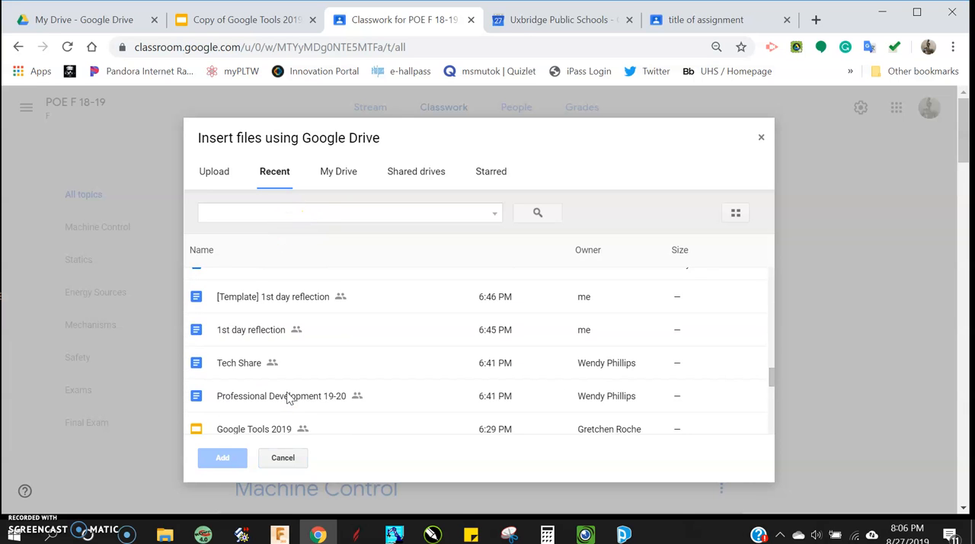
{"action": "double_click", "coordinate": [255, 332]}
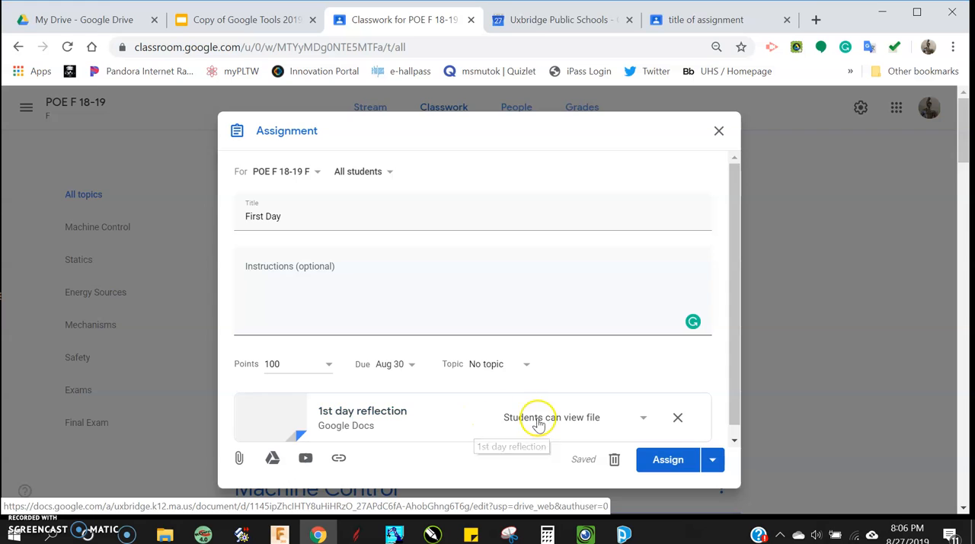
{"action": "left_click", "coordinate": [643, 417]}
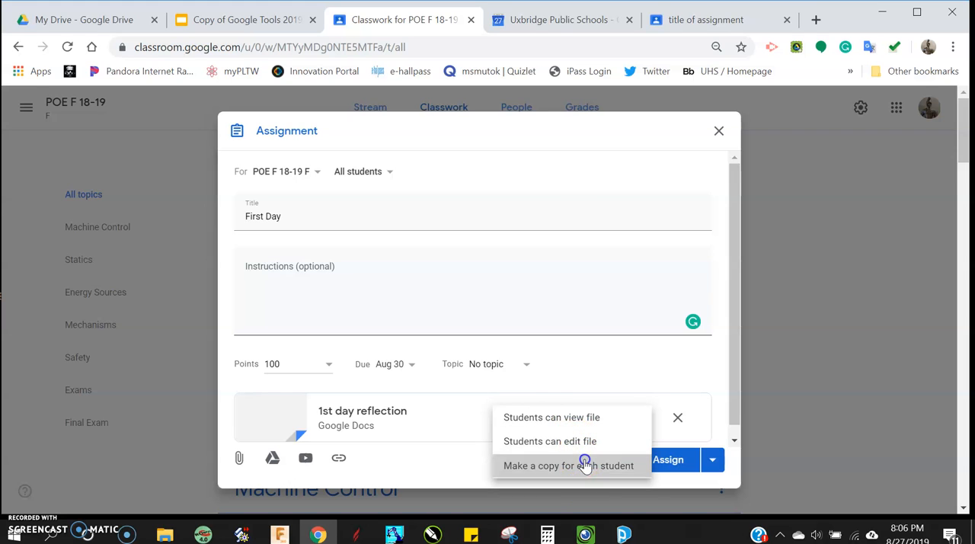
{"action": "left_click", "coordinate": [584, 465]}
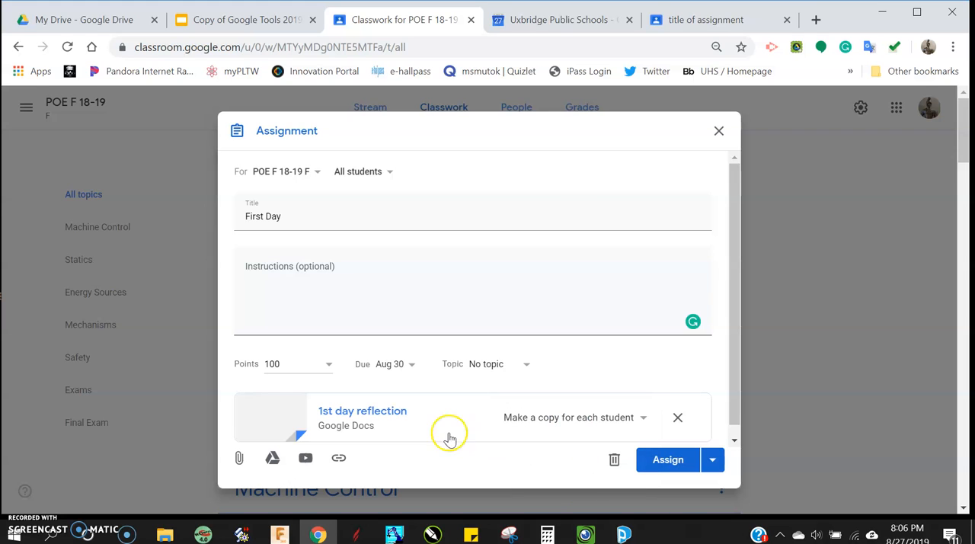
- Look at the options for attaching a YouTube video and a web link, and dismiss both without adding anything
{"action": "left_click", "coordinate": [304, 460]}
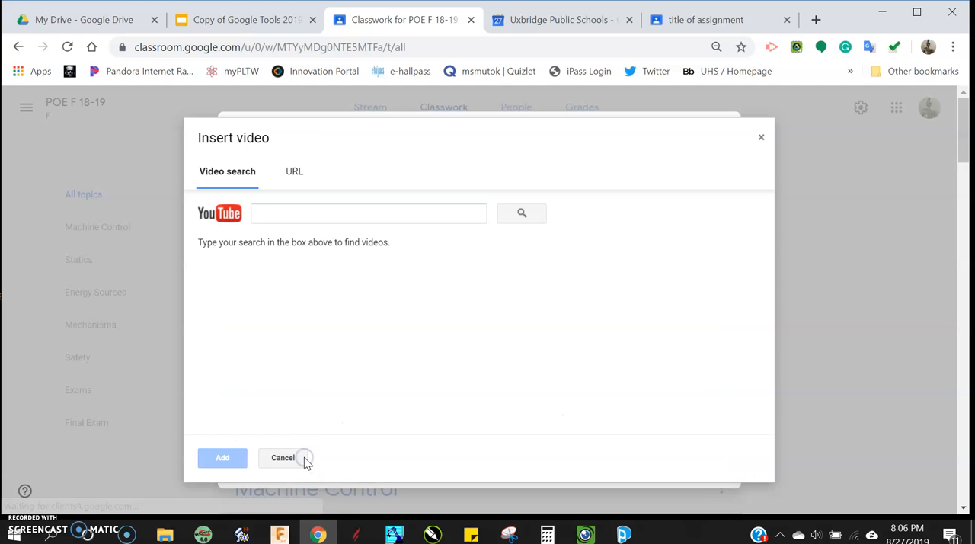
{"action": "left_click", "coordinate": [762, 137]}
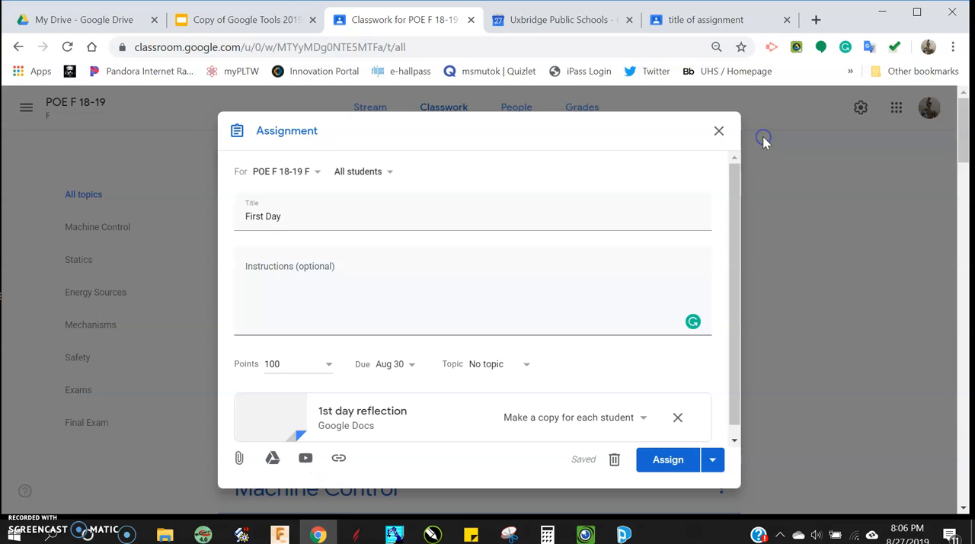
{"action": "left_click", "coordinate": [339, 459]}
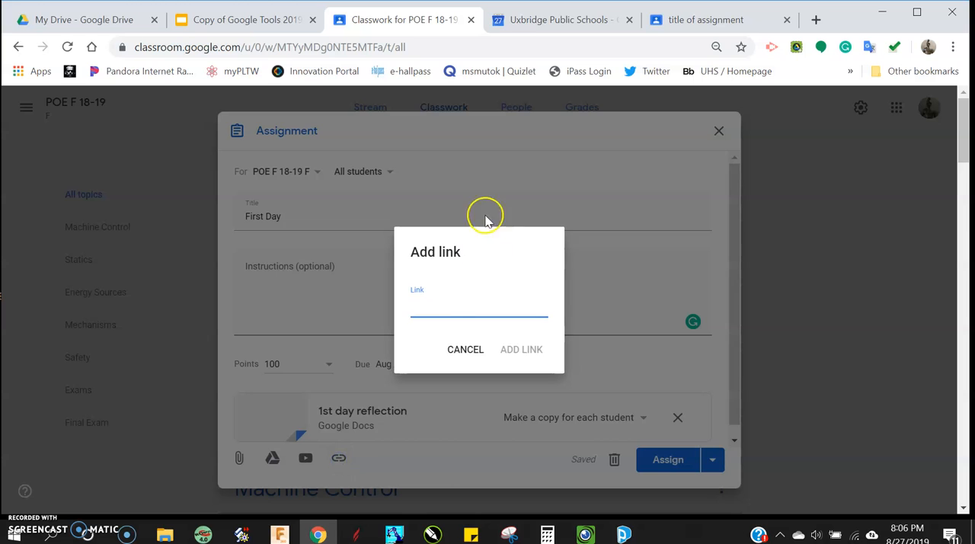
{"action": "left_click", "coordinate": [464, 349]}
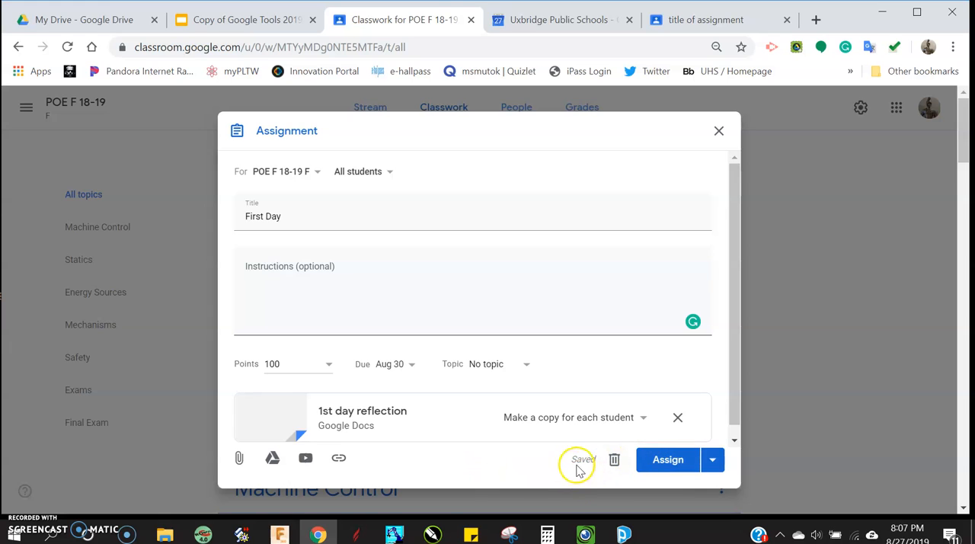
- Review the assign, schedule and save draft options, and assign the "First Day" assignment to the class immediately
{"action": "left_click", "coordinate": [712, 461]}
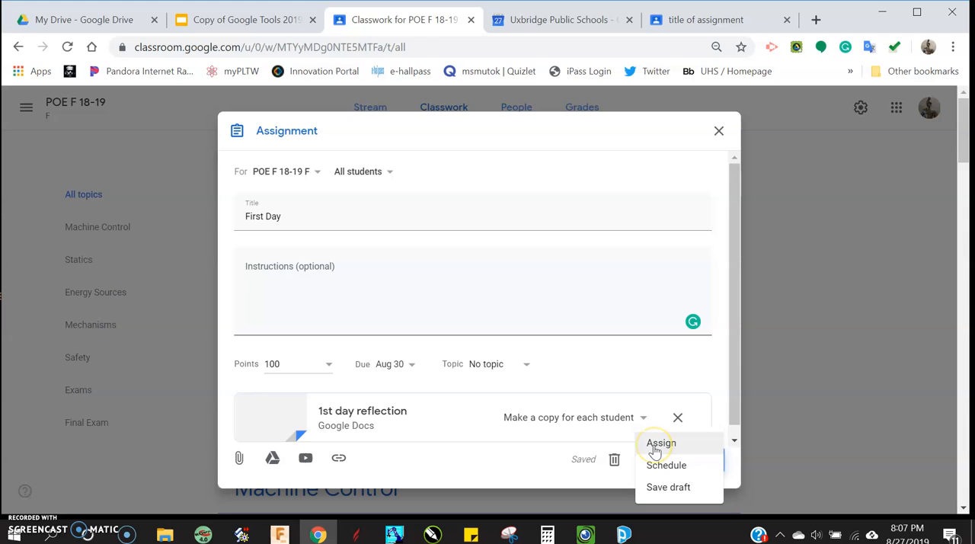
{"action": "left_click", "coordinate": [674, 440]}
{"action": "left_click", "coordinate": [674, 466]}
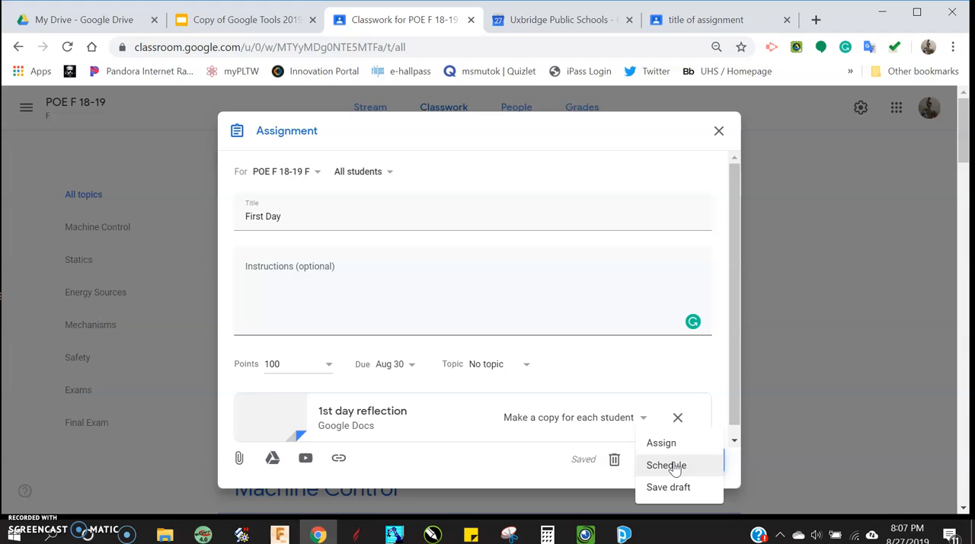
{"action": "left_click", "coordinate": [672, 490]}
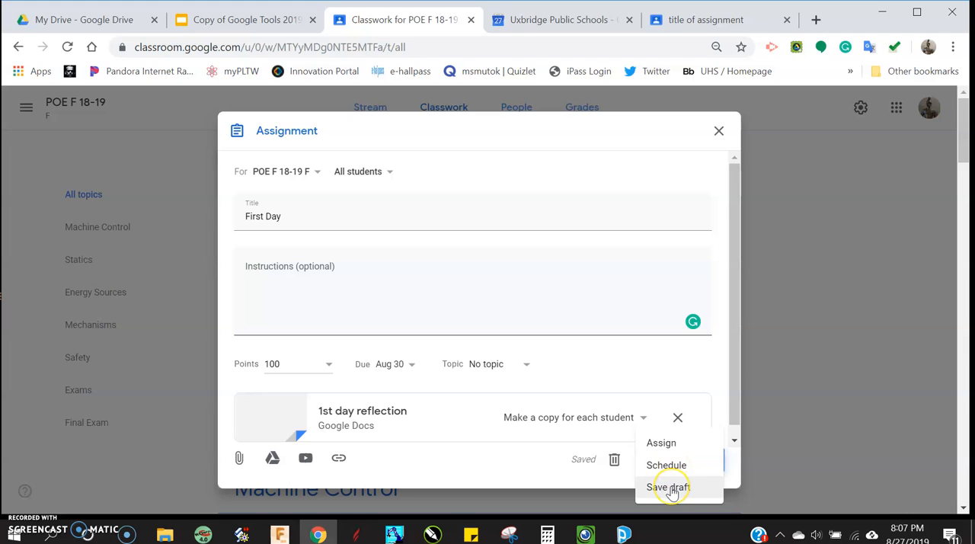
{"action": "left_click", "coordinate": [673, 442]}
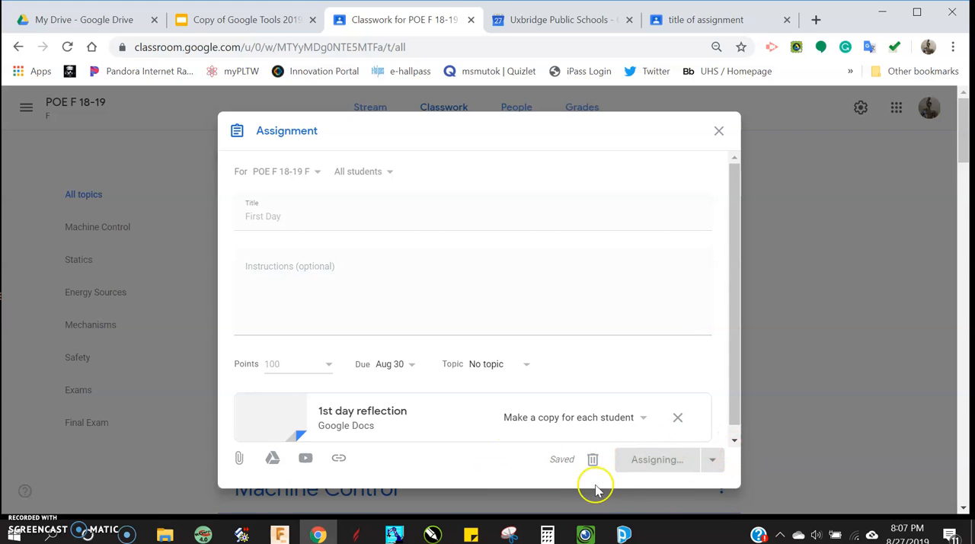